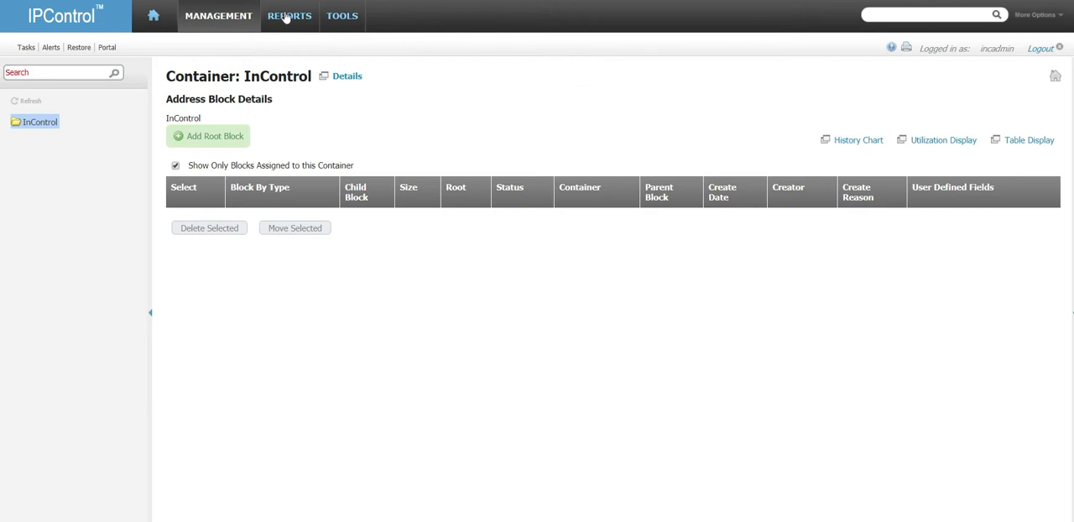
# Step: Review the appliance definition of vm-dns1.home.local without changing it, and check the appliance's service status on the Appliance Dashboard
pyautogui.moveTo(286, 15)
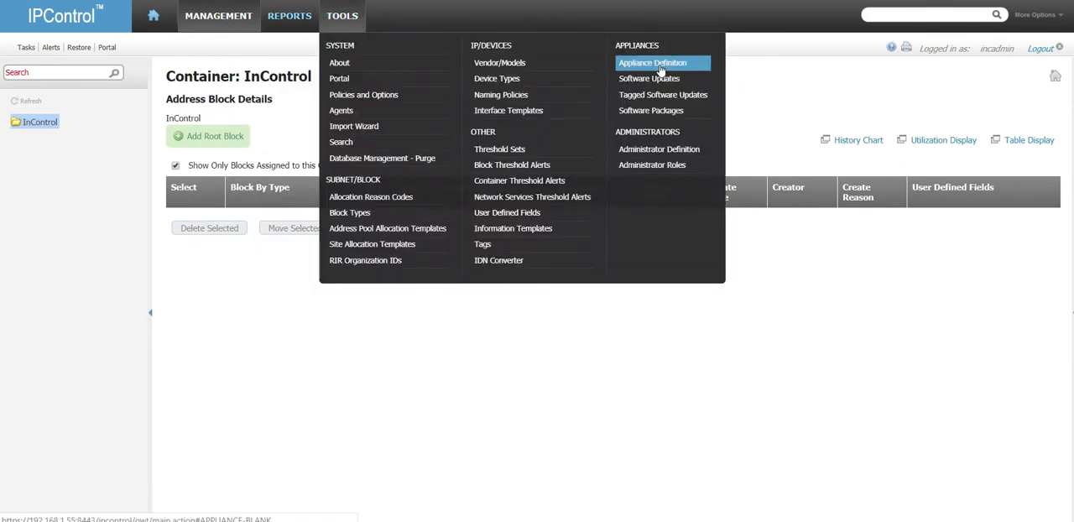
pyautogui.click(660, 70)
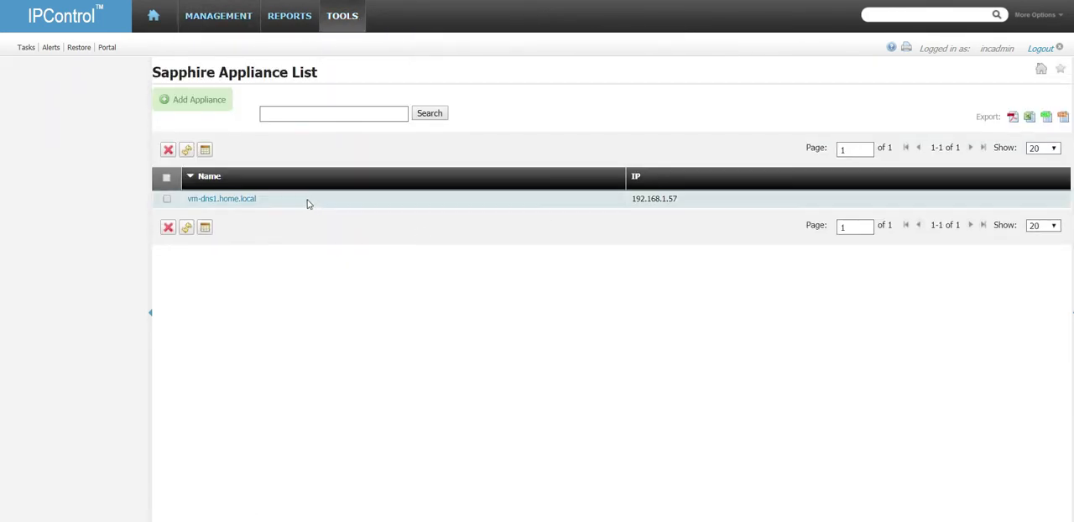
pyautogui.click(248, 200)
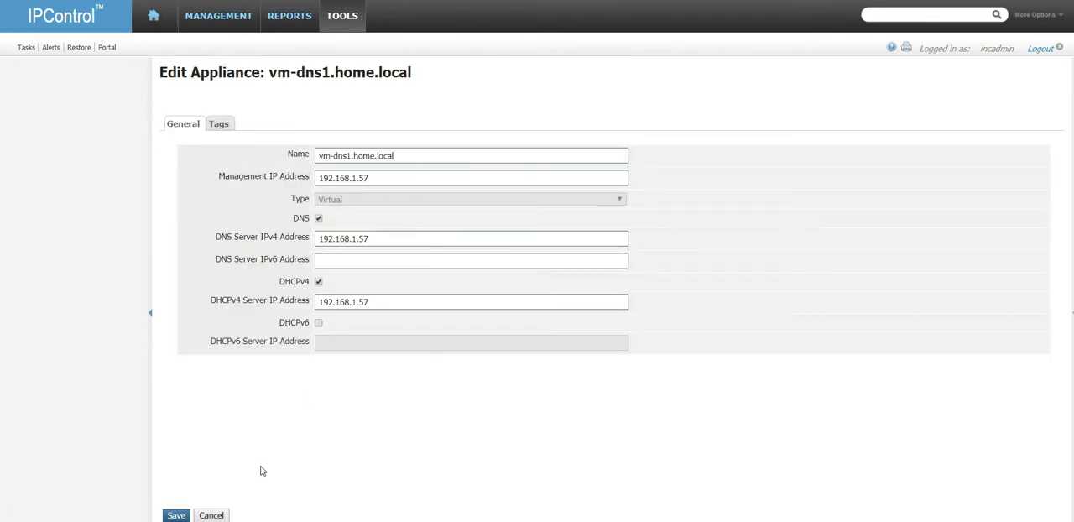
pyautogui.click(216, 509)
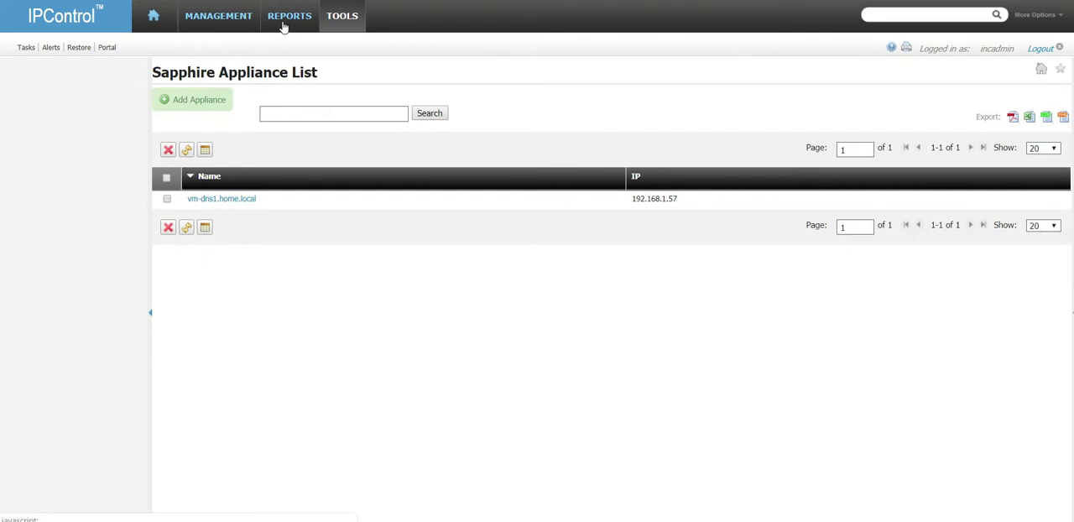
pyautogui.moveTo(283, 28)
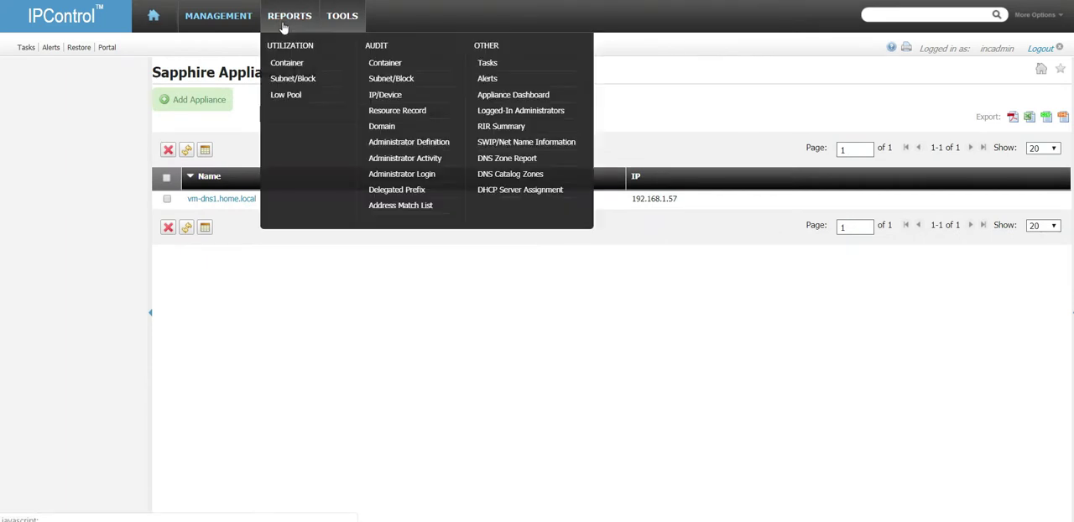
pyautogui.click(514, 99)
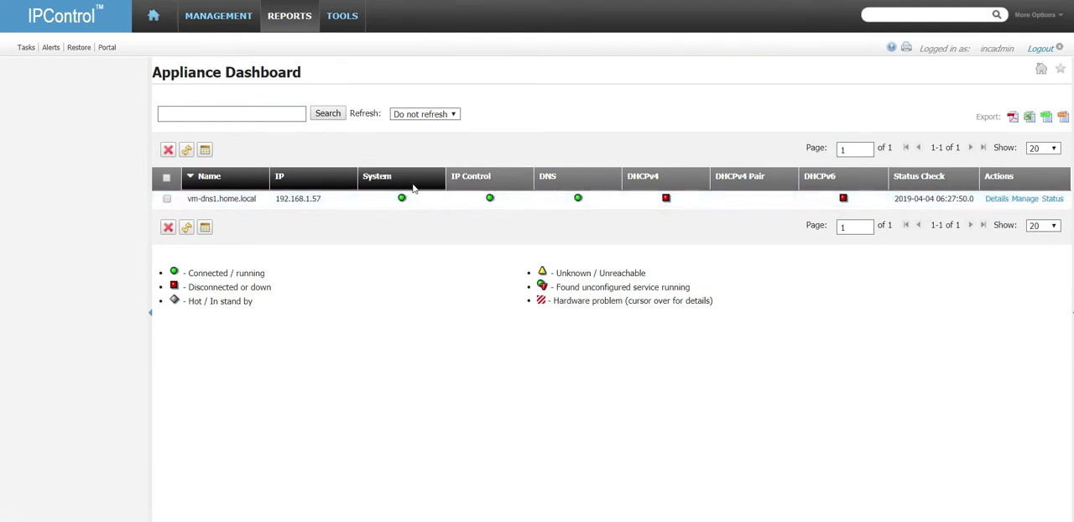
# Step: Open the DNS server vm-dns1.home.local for editing and review its logging categories
pyautogui.click(223, 22)
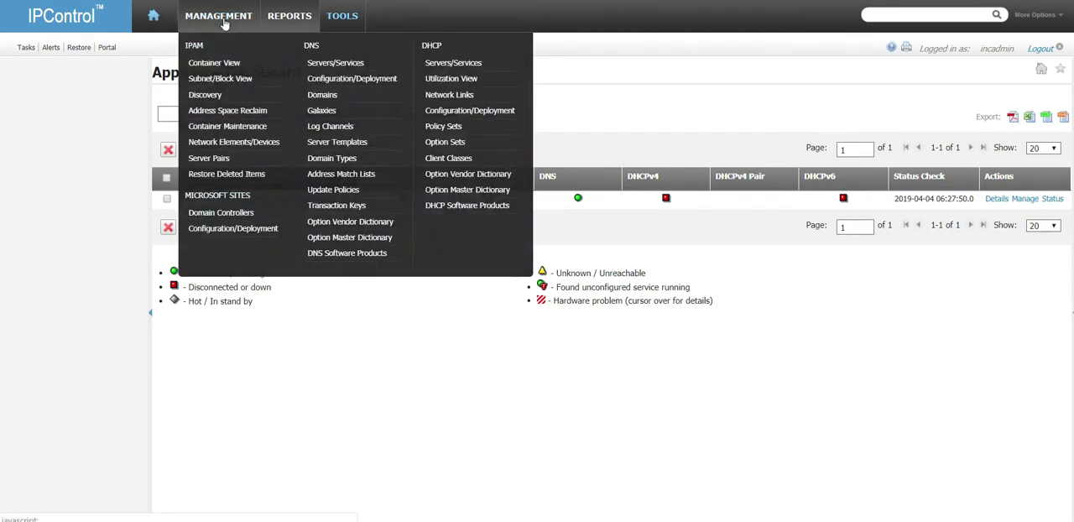
pyautogui.click(351, 65)
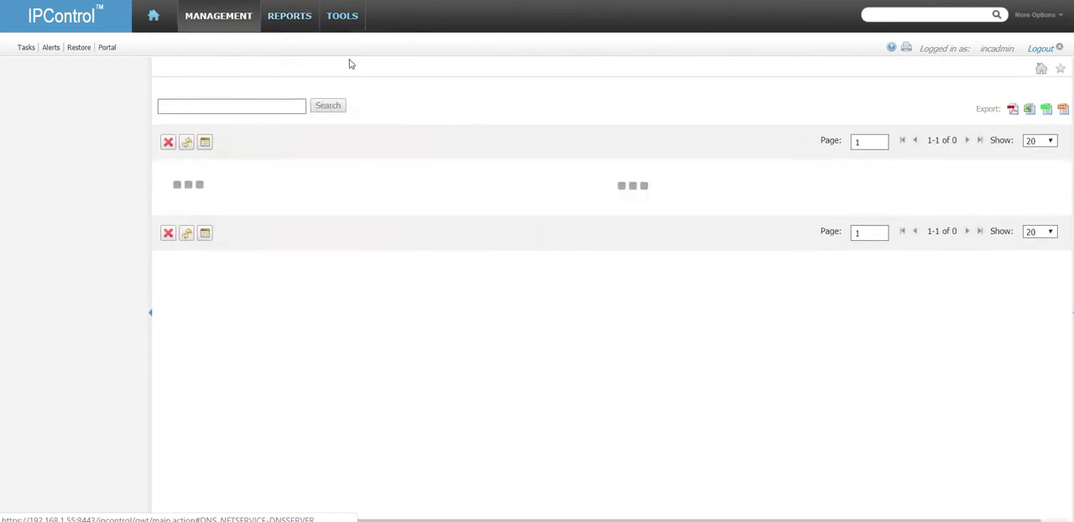
pyautogui.click(231, 201)
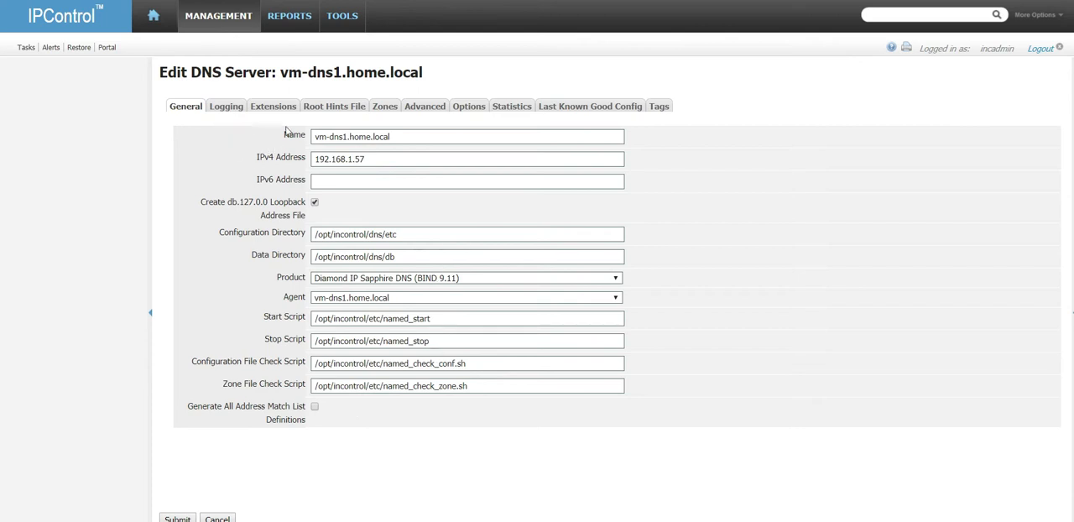
pyautogui.click(221, 107)
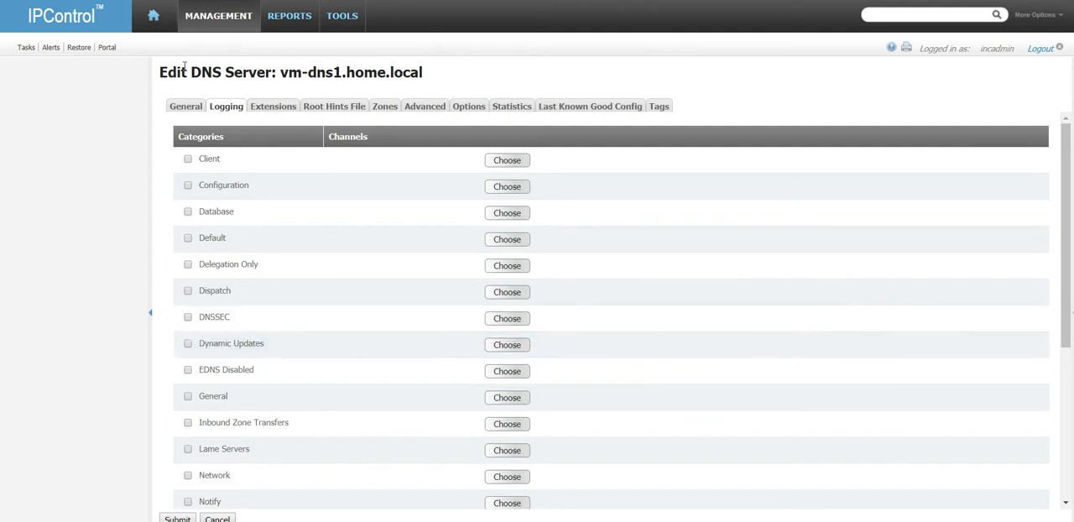
pyautogui.click(211, 21)
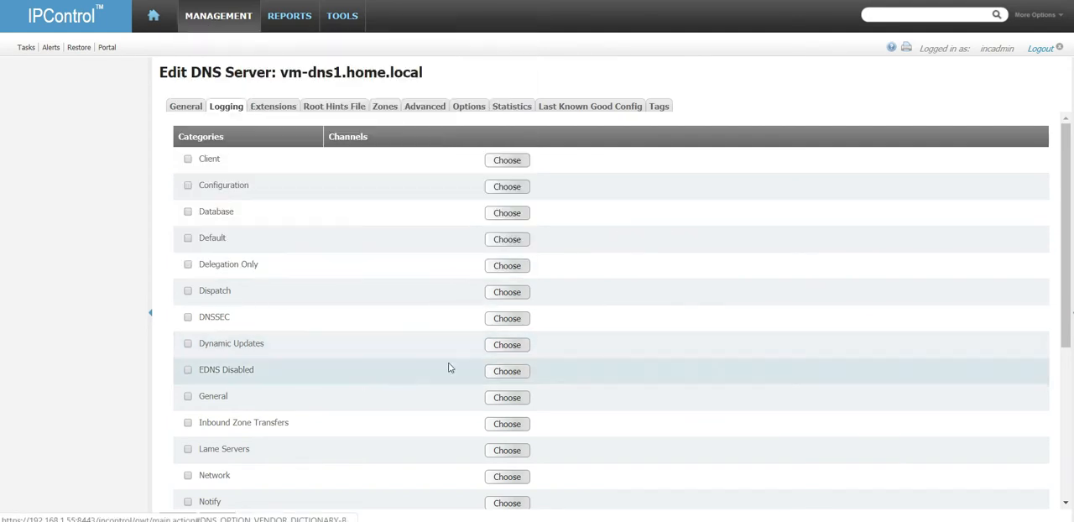
# Step: Inspect the DNS server's named.conf extension fields and enlarge the End of Named.conf text area
pyautogui.click(274, 114)
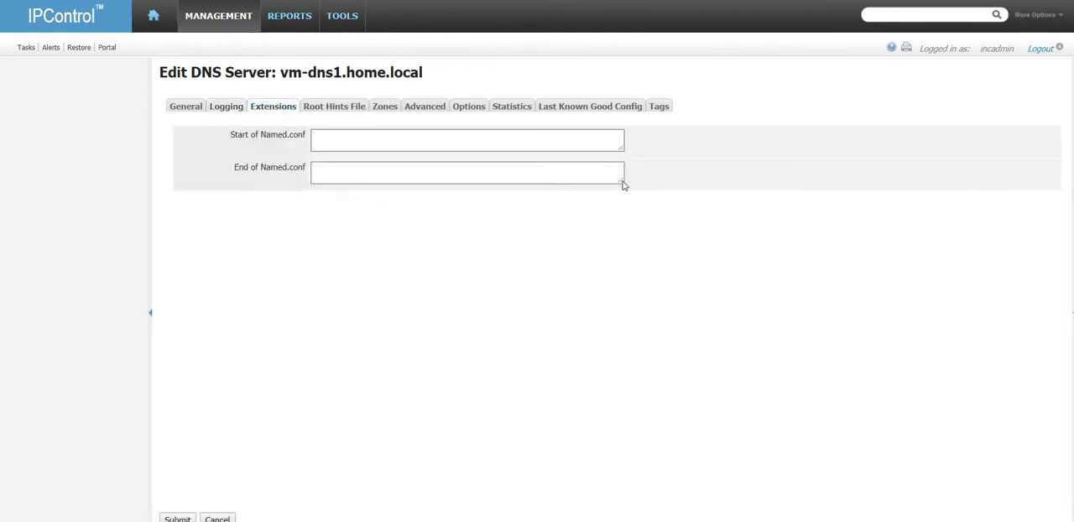
pyautogui.moveTo(622, 182); pyautogui.dragTo(625, 295)
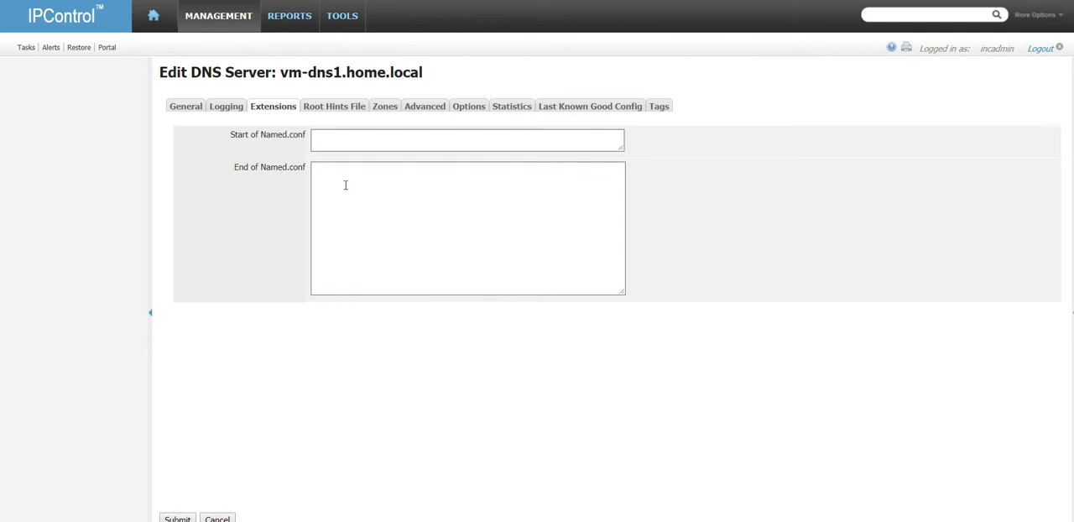
pyautogui.click(354, 137)
pyautogui.click(350, 201)
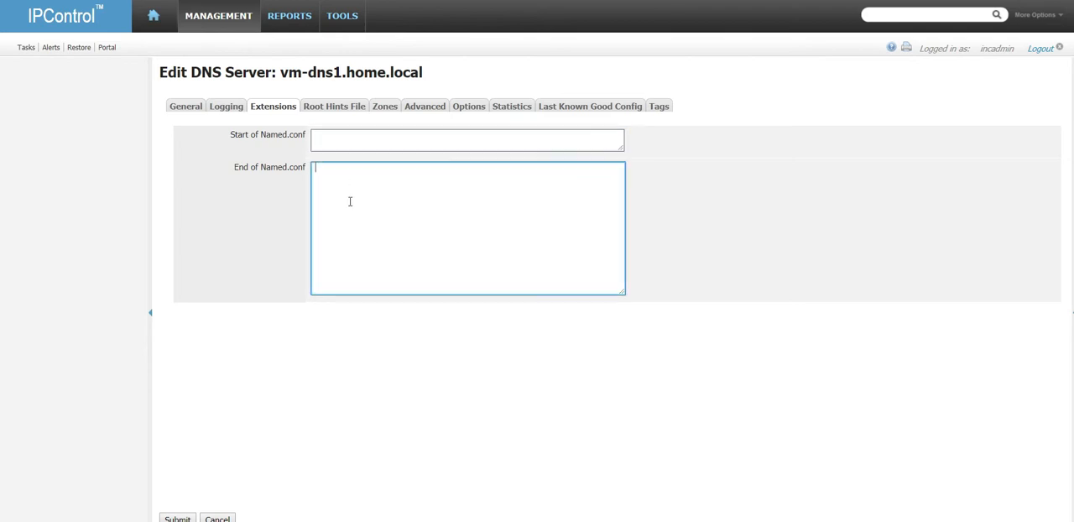
# Step: Review the DNS server's root hints file, zone list and advanced control channel settings
pyautogui.click(334, 107)
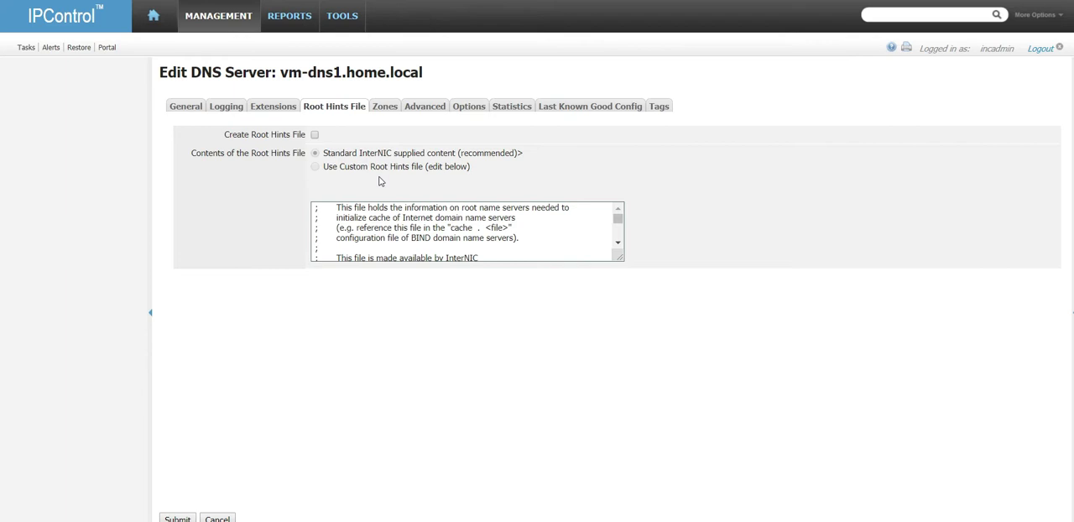
pyautogui.click(384, 109)
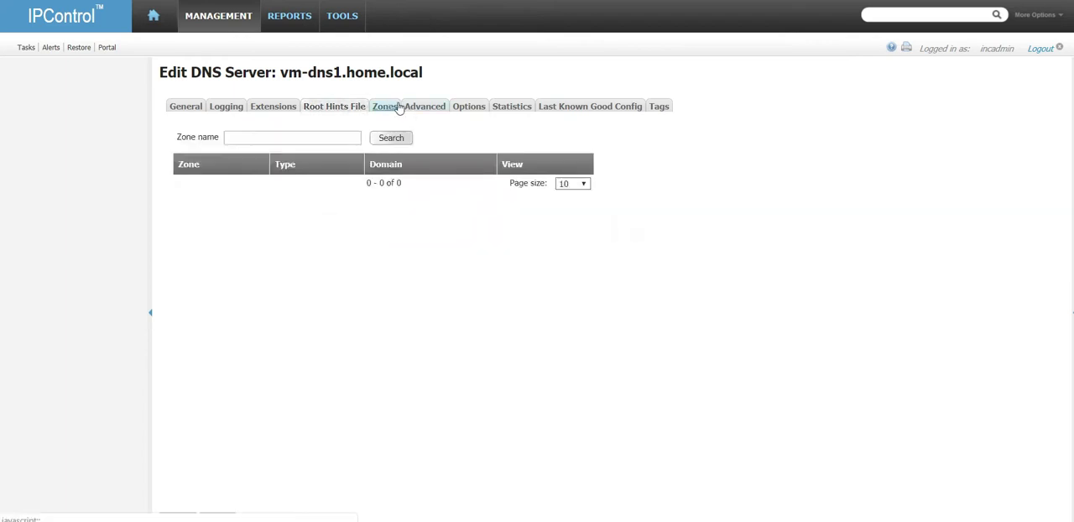
pyautogui.click(425, 108)
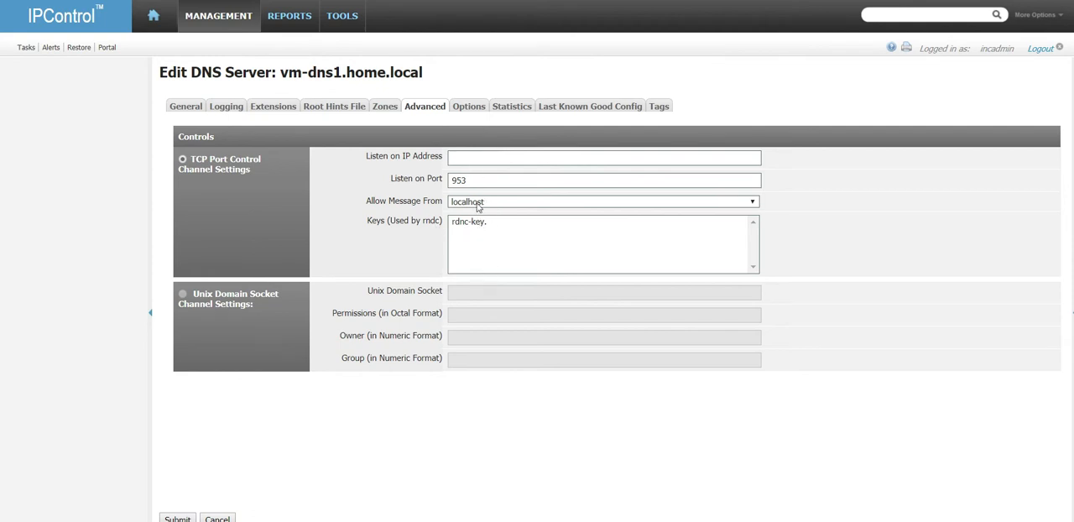
# Step: Show all product options for the DNS server and look through the available option list
pyautogui.click(468, 107)
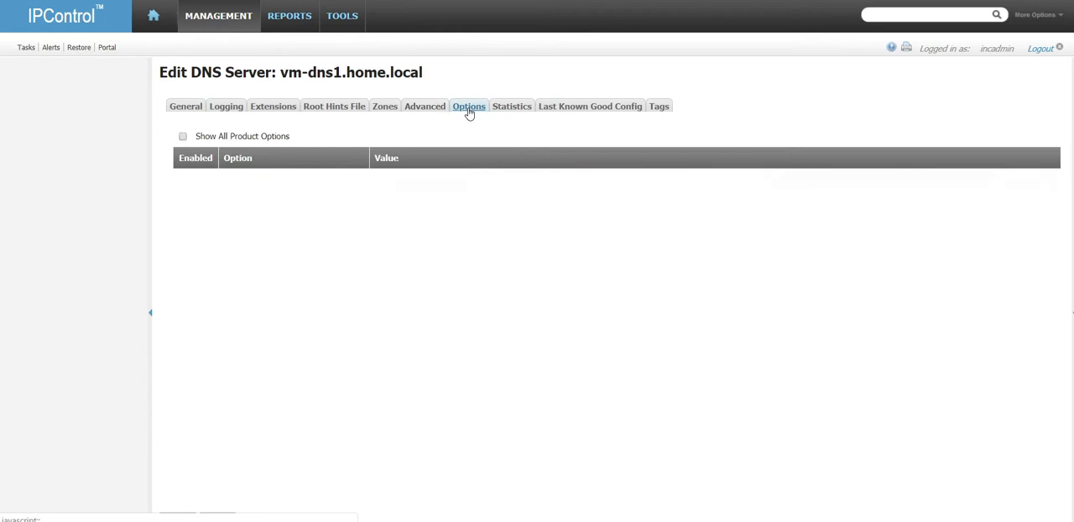
pyautogui.click(183, 136)
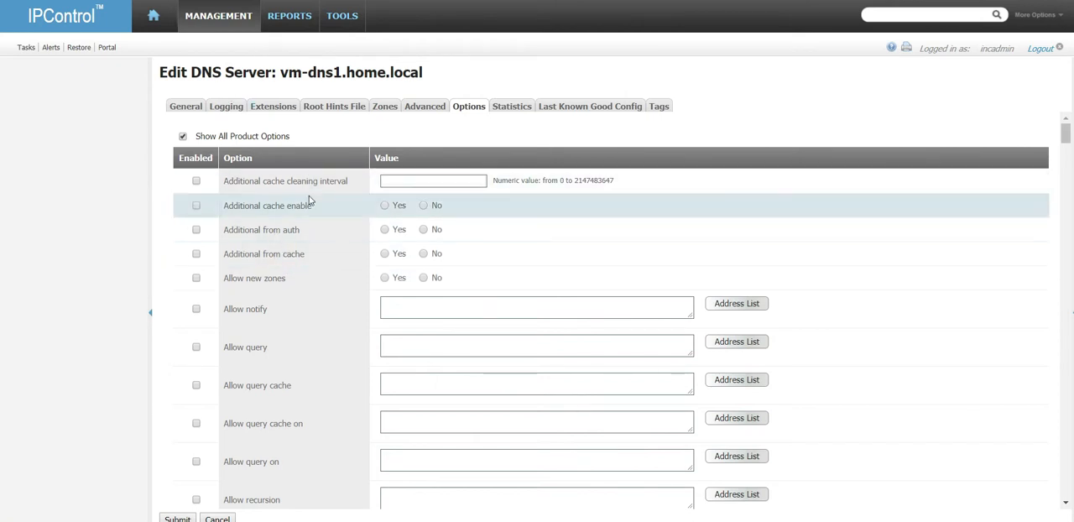
pyautogui.scroll(-3, 294, 285)
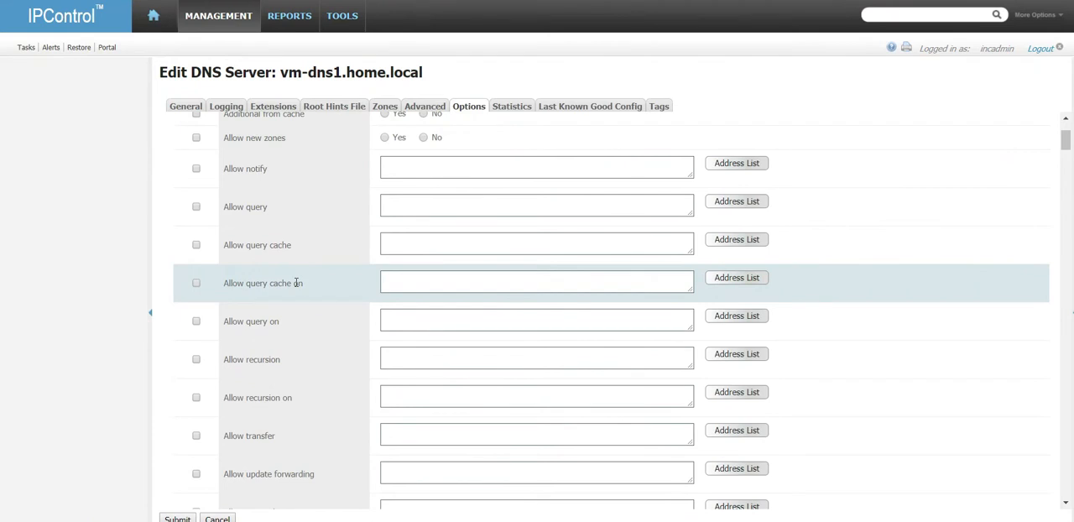
pyautogui.scroll(3, 296, 283)
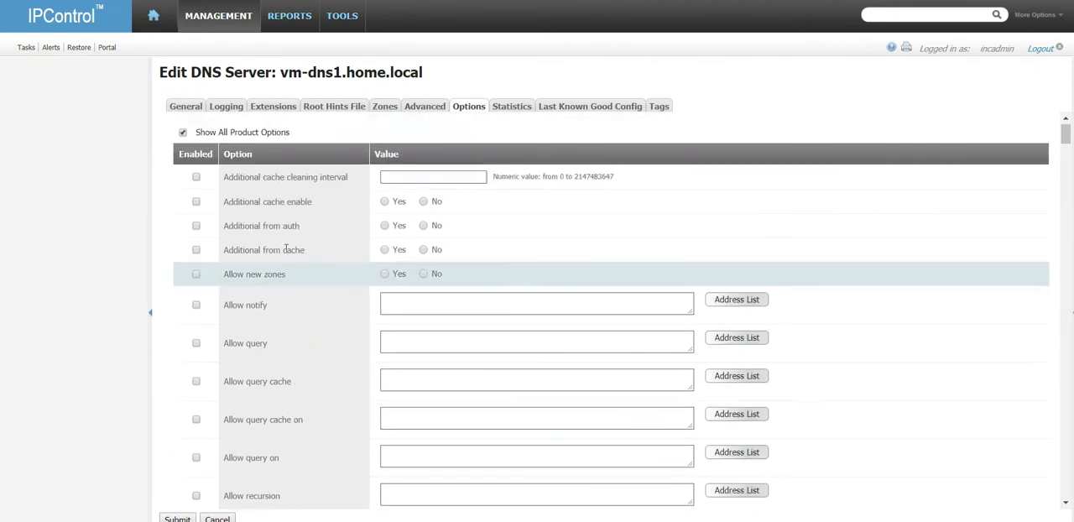
pyautogui.scroll(-15, 392, 256)
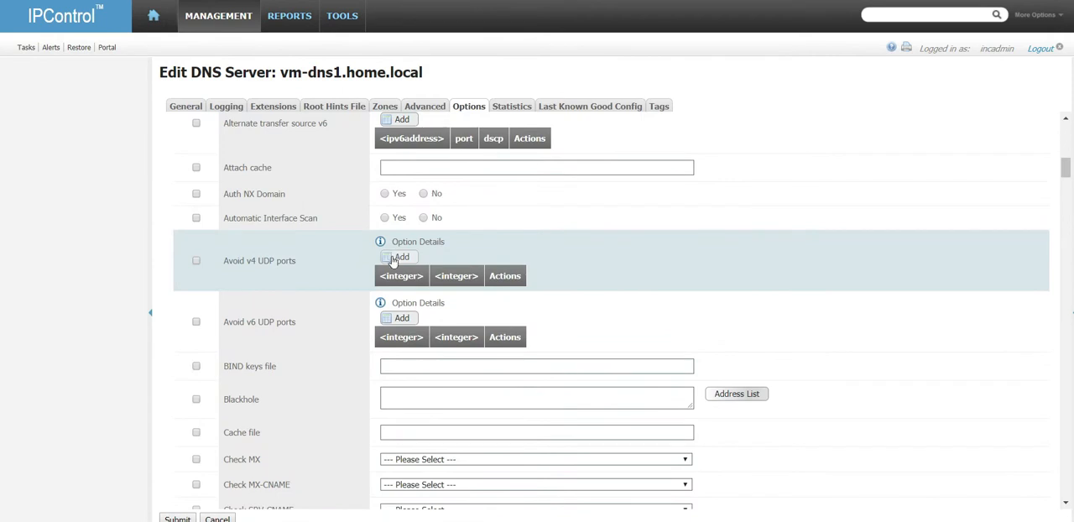
pyautogui.scroll(5, 353, 274)
pyautogui.scroll(6, 353, 273)
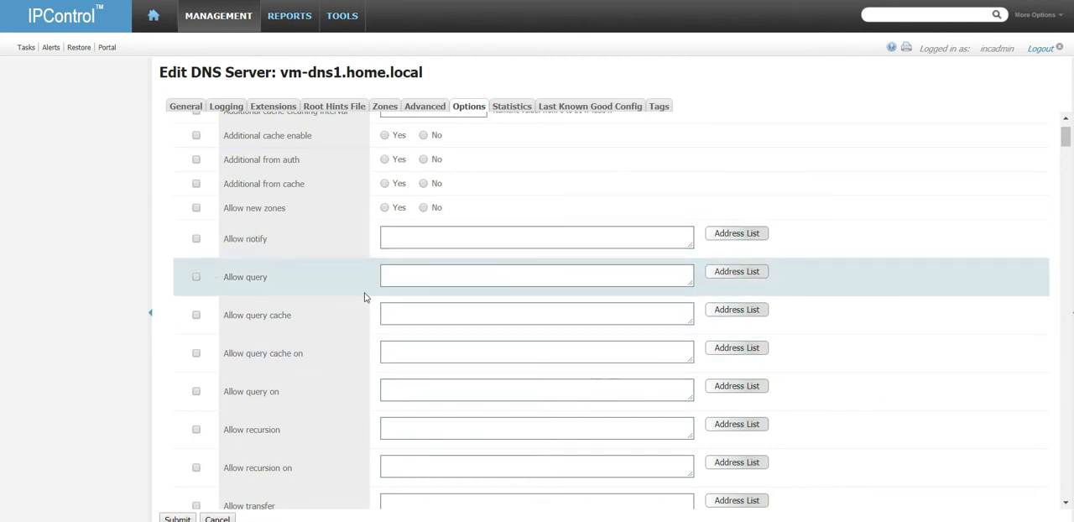
# Step: Add a statistics channel to the DNS server, listening on IP address 192.168.1.57 and port 8053
pyautogui.click(512, 109)
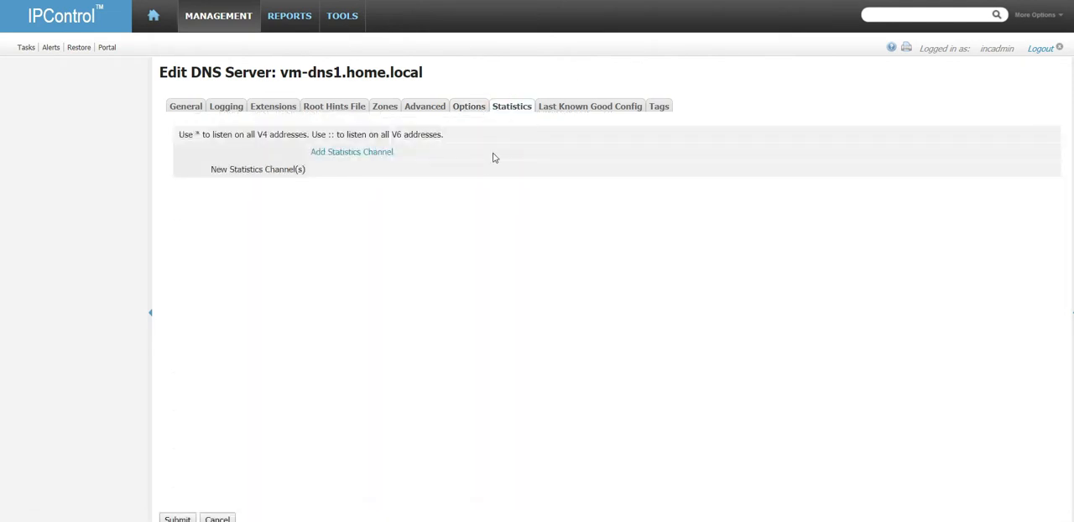
pyautogui.click(384, 156)
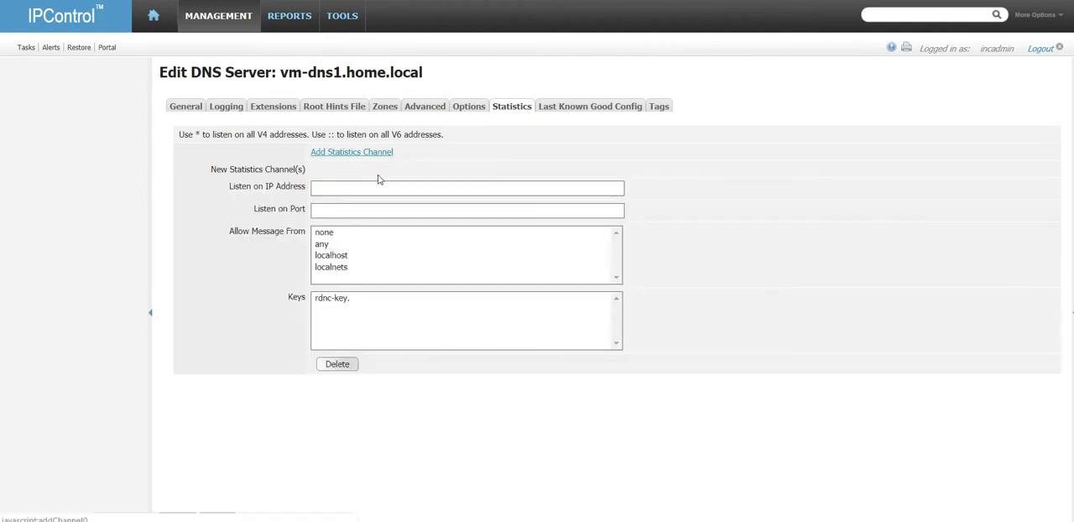
pyautogui.click(354, 190)
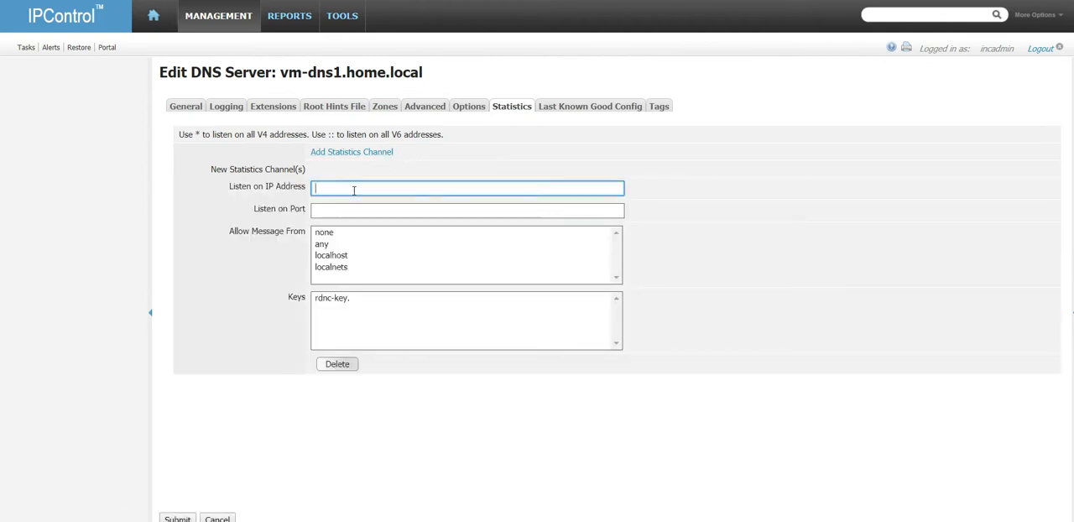
pyautogui.write('192.168.1.57')
pyautogui.press('Tab')
pyautogui.write('8053')
pyautogui.press('Tab')
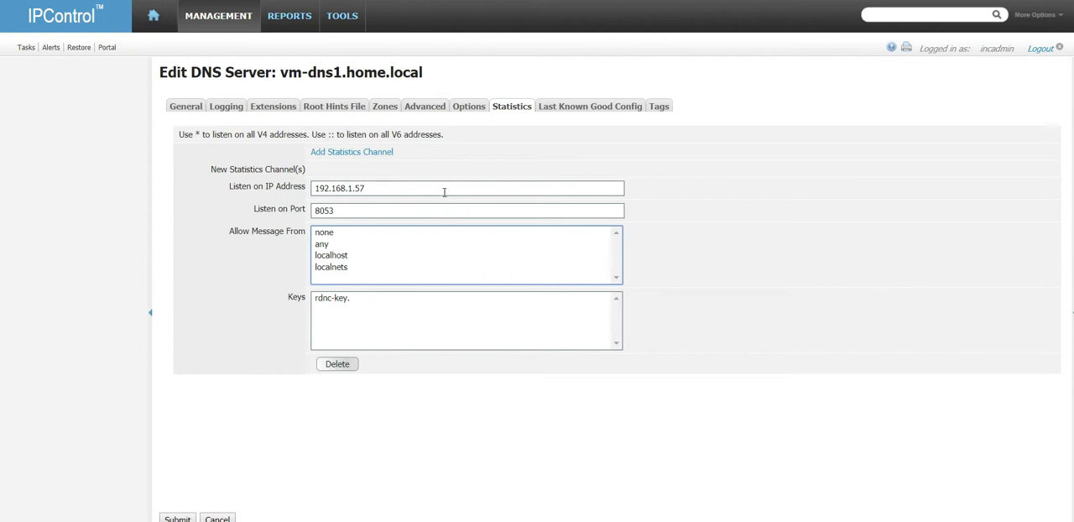
# Step: Examine the last known good named.conf in an enlarged view, including its global options, pid-file line and zone definitions
pyautogui.click(577, 109)
pyautogui.moveTo(621, 253); pyautogui.dragTo(683, 479)
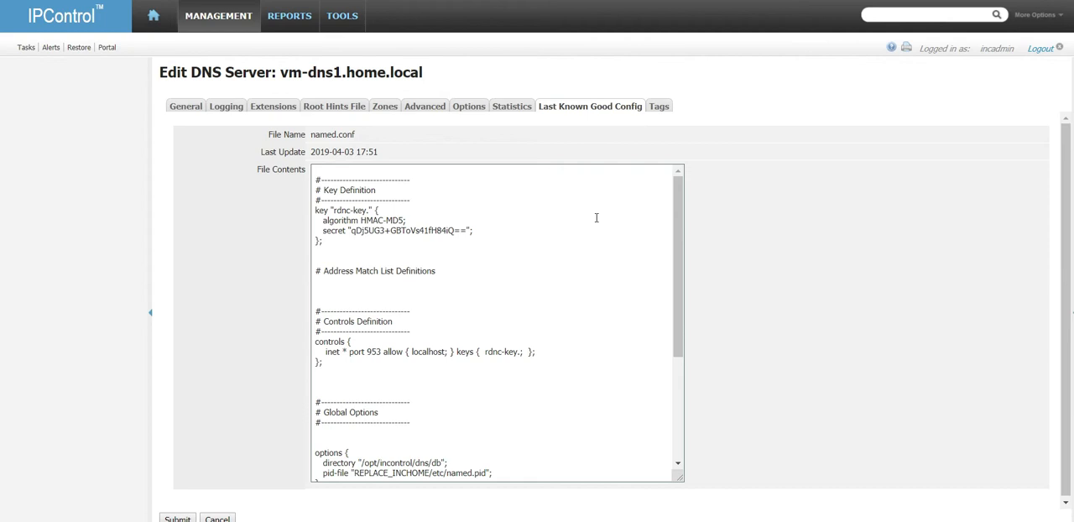
pyautogui.scroll(-2, 573, 315)
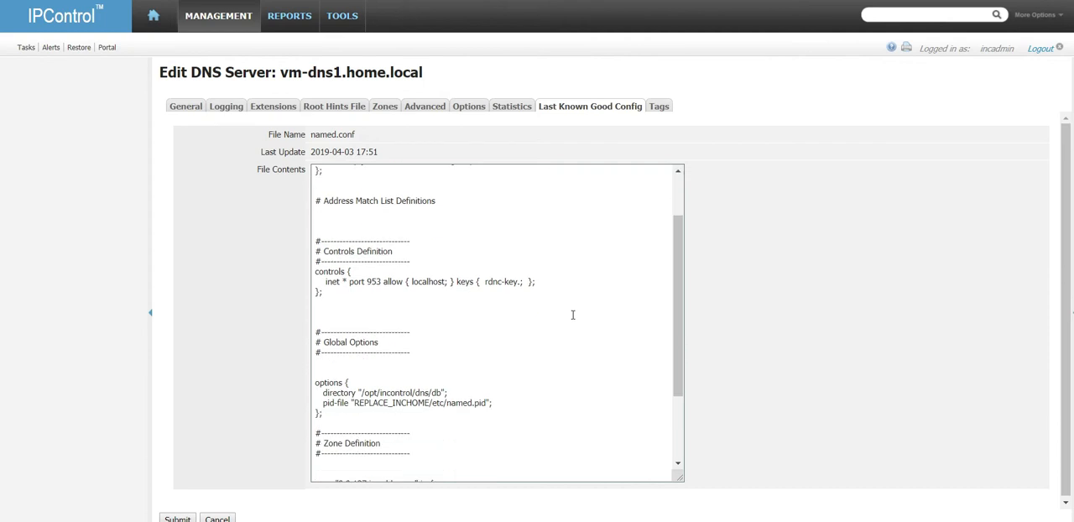
pyautogui.scroll(-3, 573, 314)
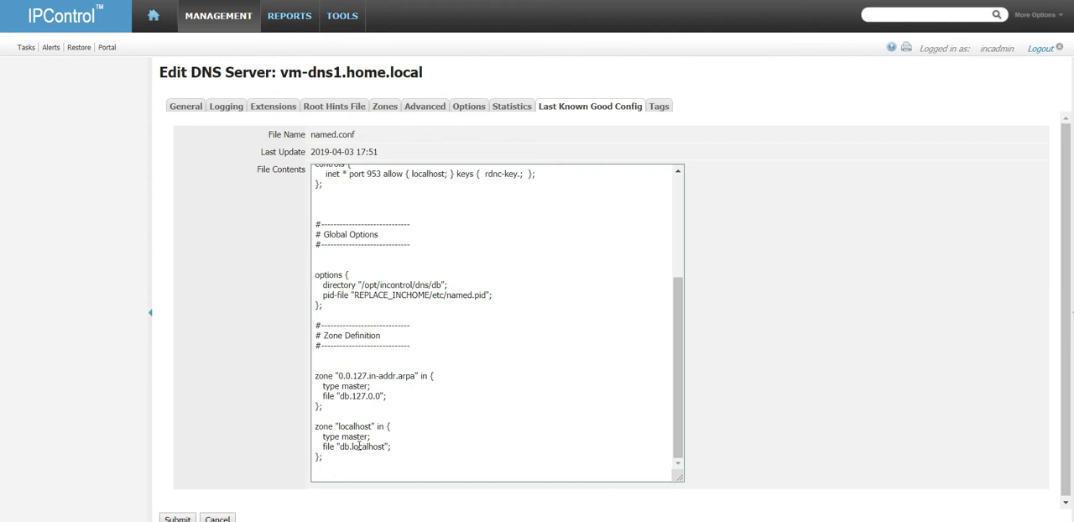
pyautogui.moveTo(500, 295); pyautogui.dragTo(324, 296)
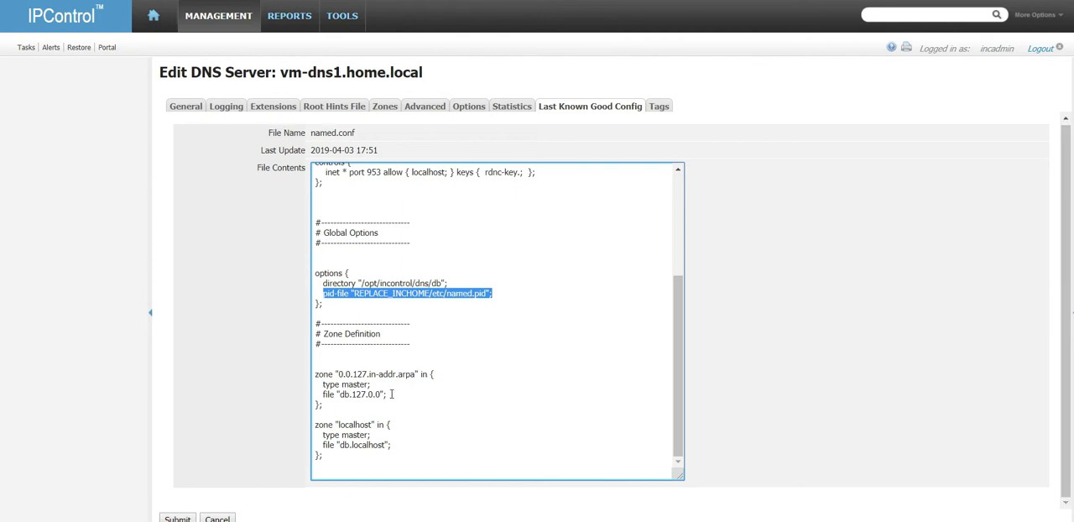
pyautogui.scroll(5, 391, 395)
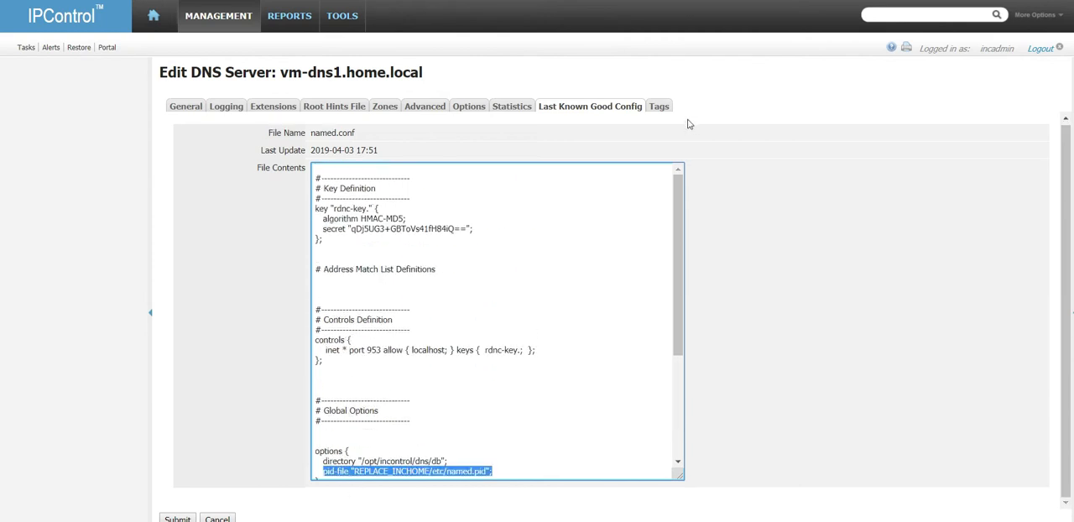
# Step: Add the tag ATL-VO with the description "Virtual Office - ATL" to the DNS server and submit the server changes
pyautogui.click(659, 107)
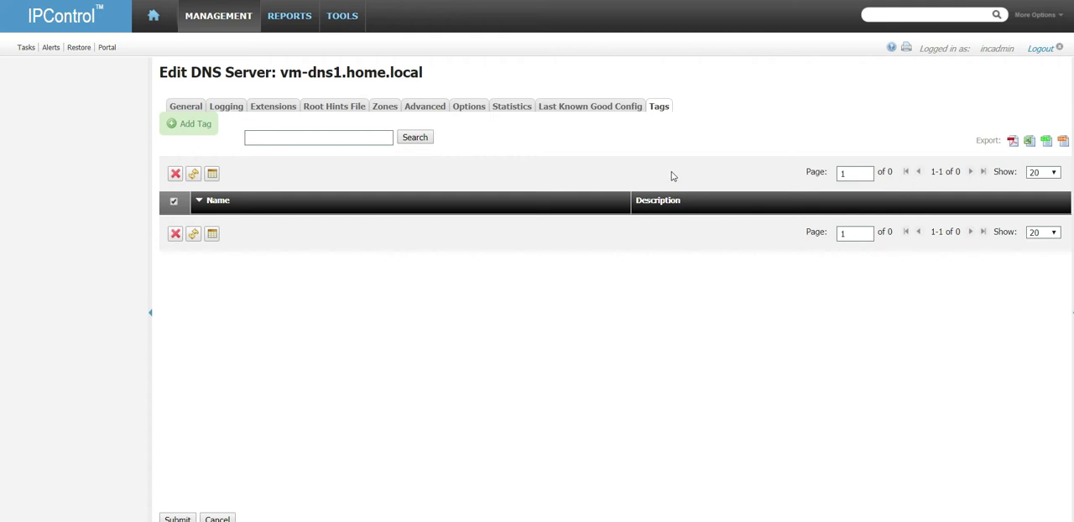
pyautogui.click(196, 125)
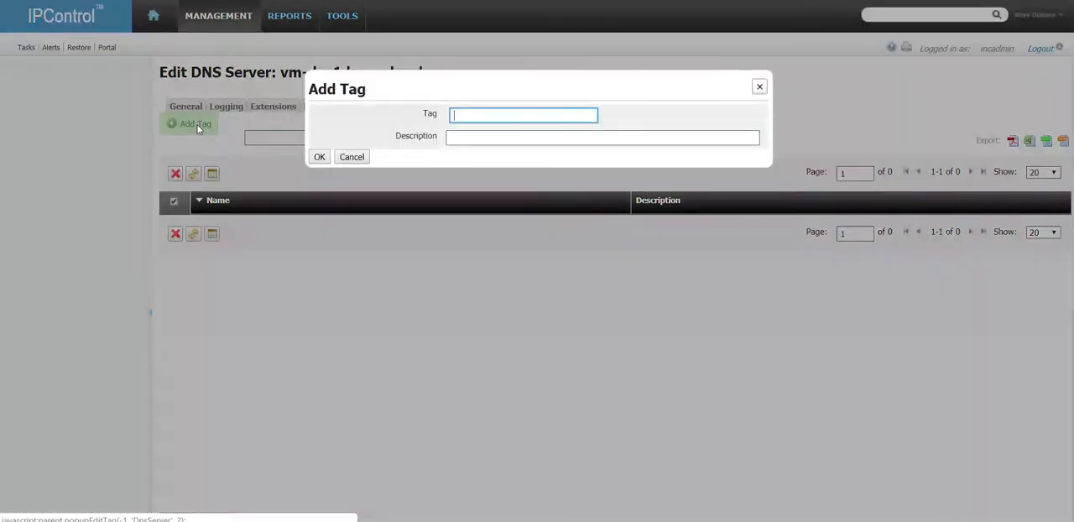
pyautogui.write('ATL')
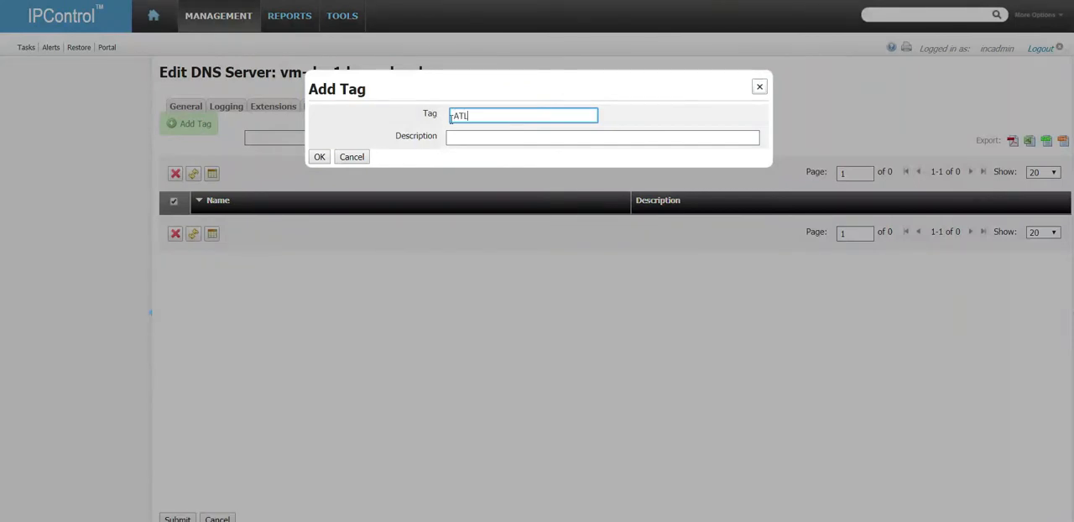
pyautogui.write('-VO')
pyautogui.press('Tab')
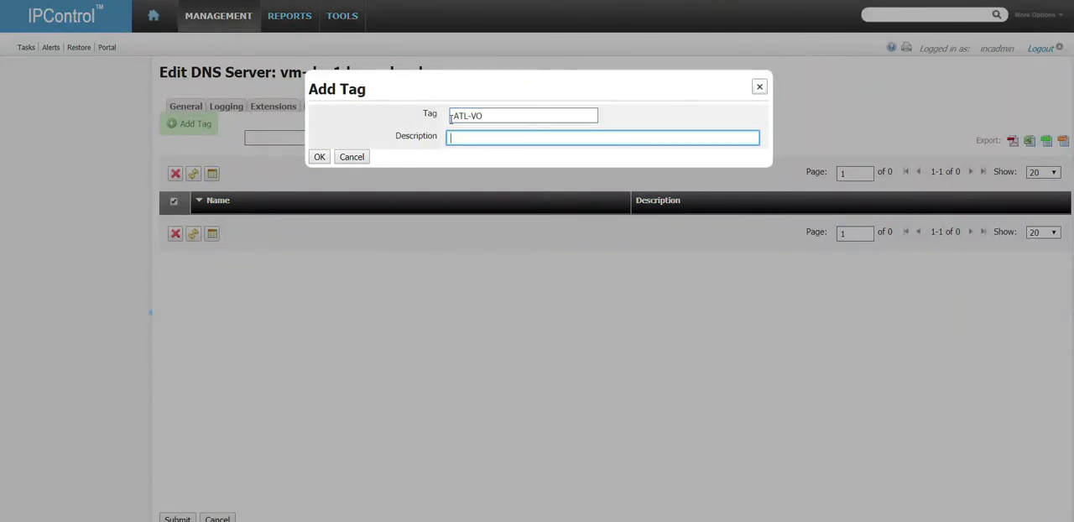
pyautogui.write('Virtual Office - ATL')
pyautogui.click(320, 157)
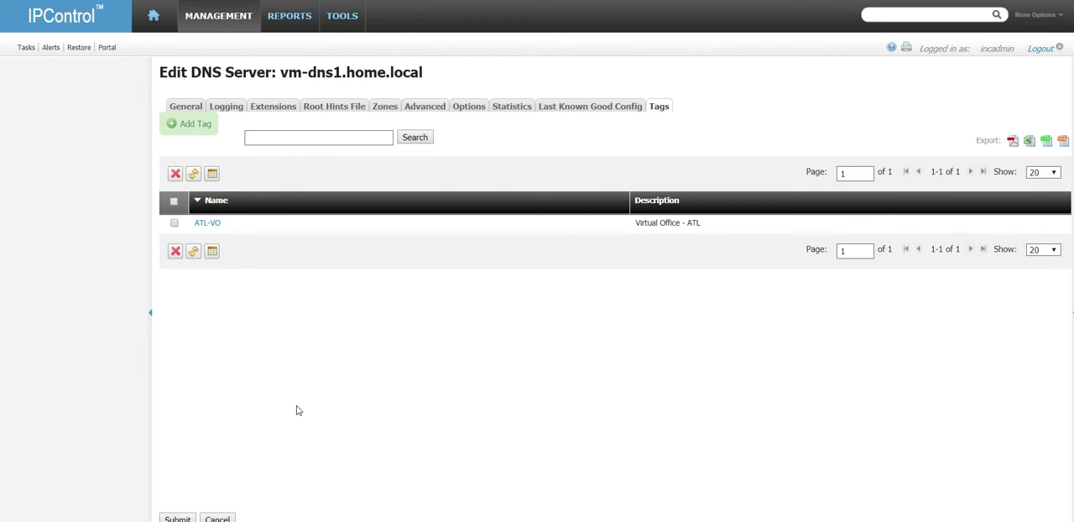
pyautogui.click(177, 519)
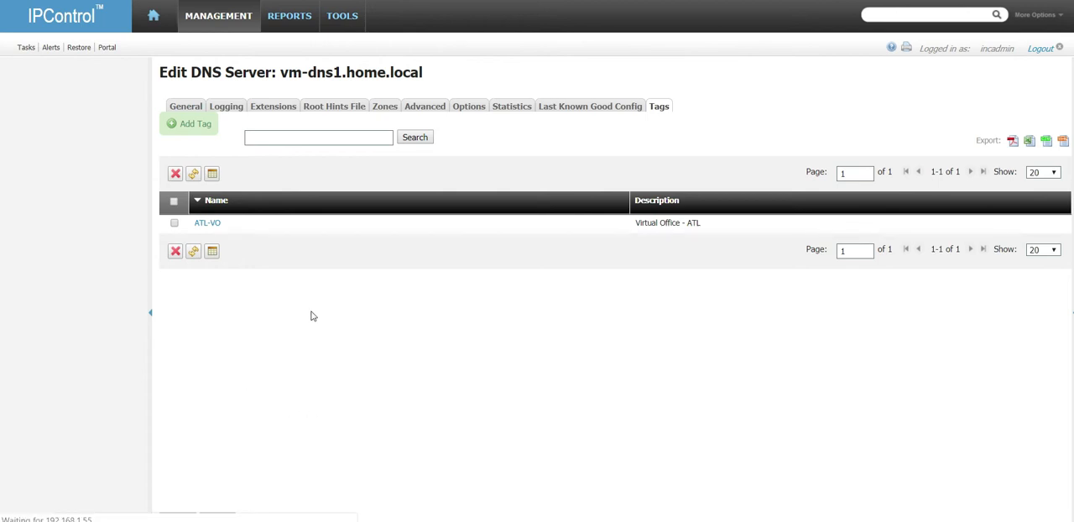
pyautogui.click(246, 20)
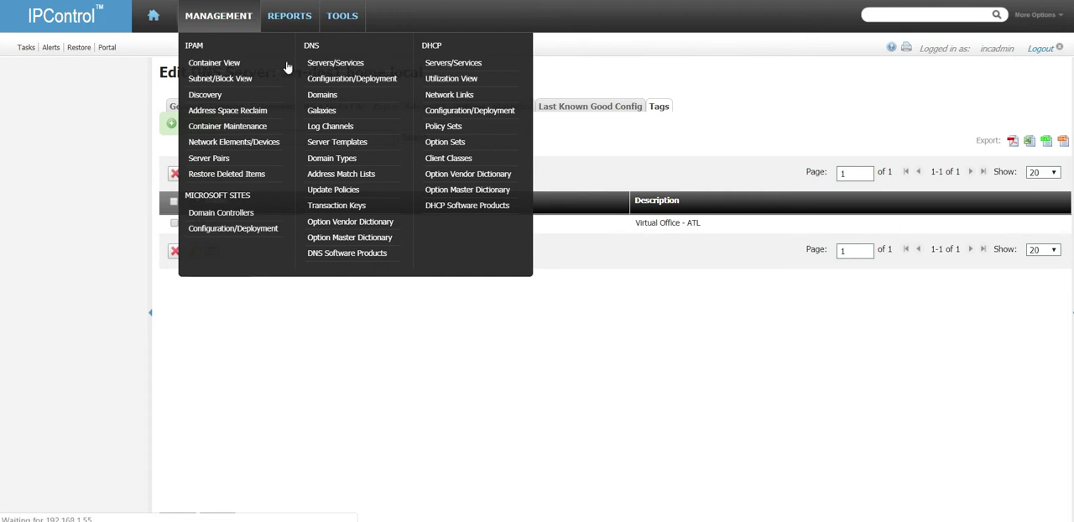
pyautogui.click(356, 80)
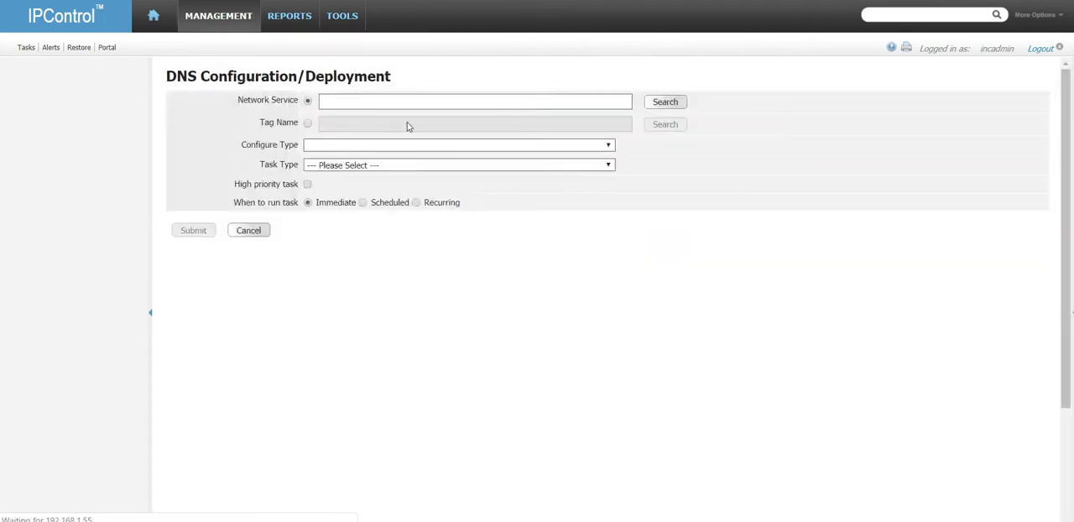
pyautogui.click(657, 103)
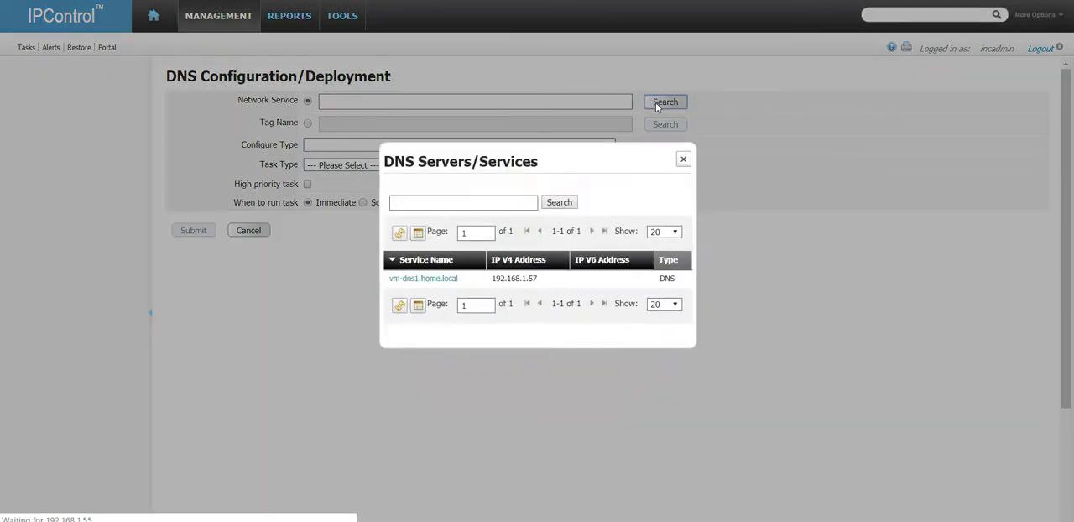
pyautogui.click(435, 280)
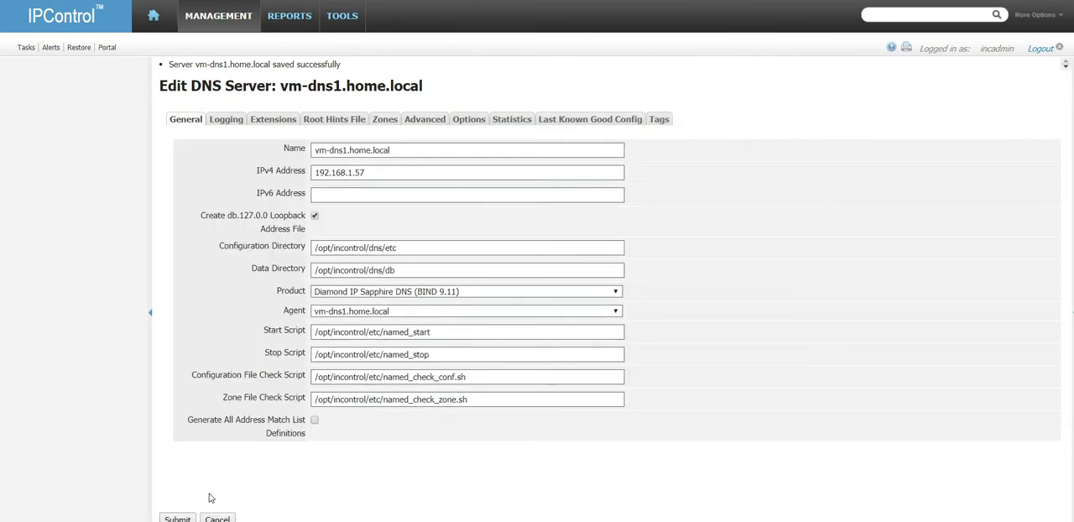
pyautogui.click(217, 518)
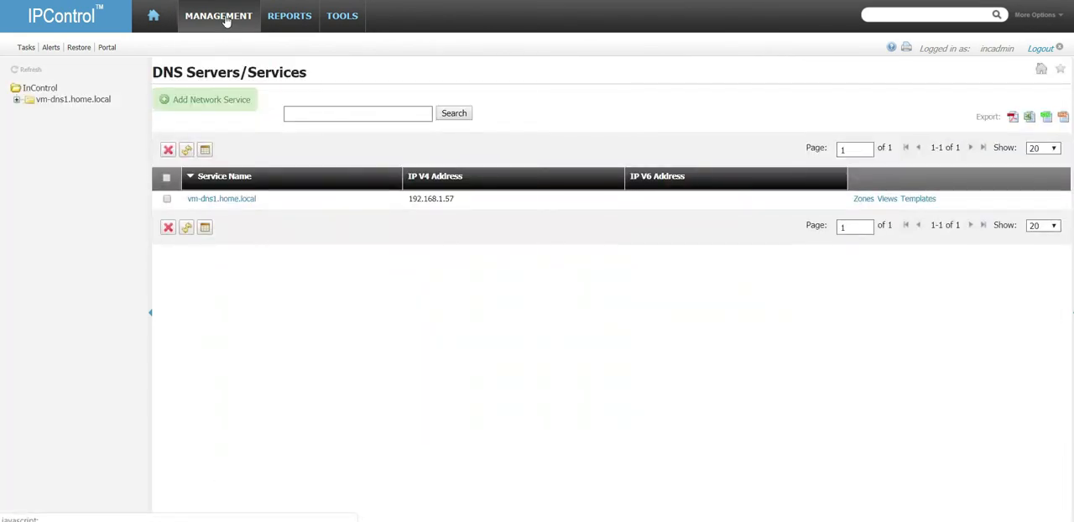
# Step: Set up a DNS deployment for vm-dns1.home.local with the task type "DNS Configuration - Configuration Only"
pyautogui.moveTo(225, 24)
pyautogui.click(356, 78)
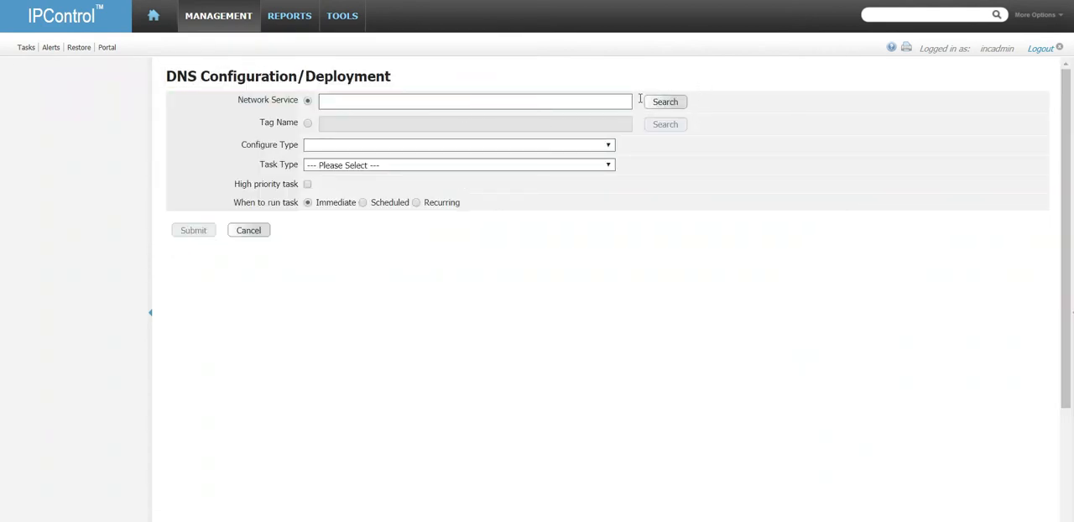
pyautogui.click(664, 102)
pyautogui.click(432, 279)
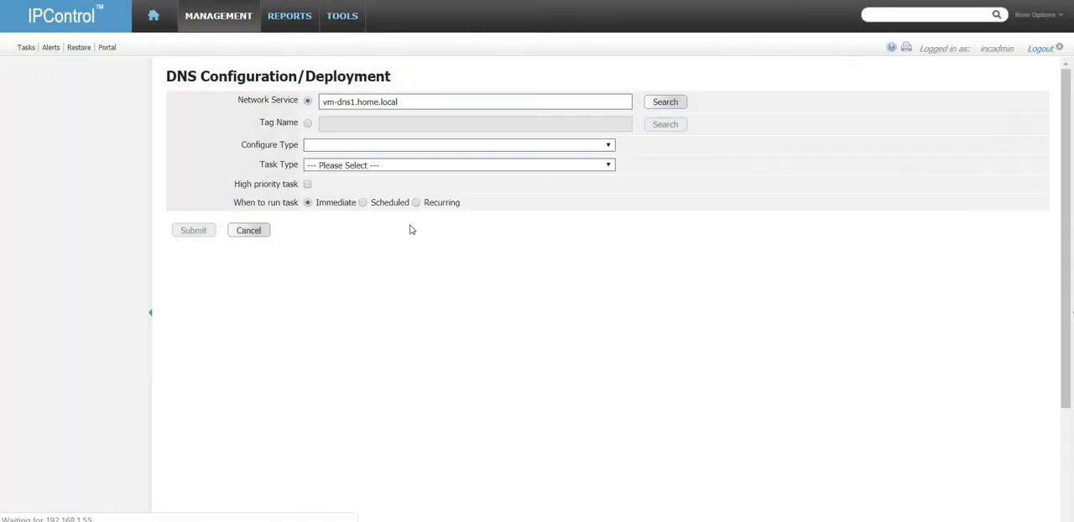
pyautogui.click(445, 167)
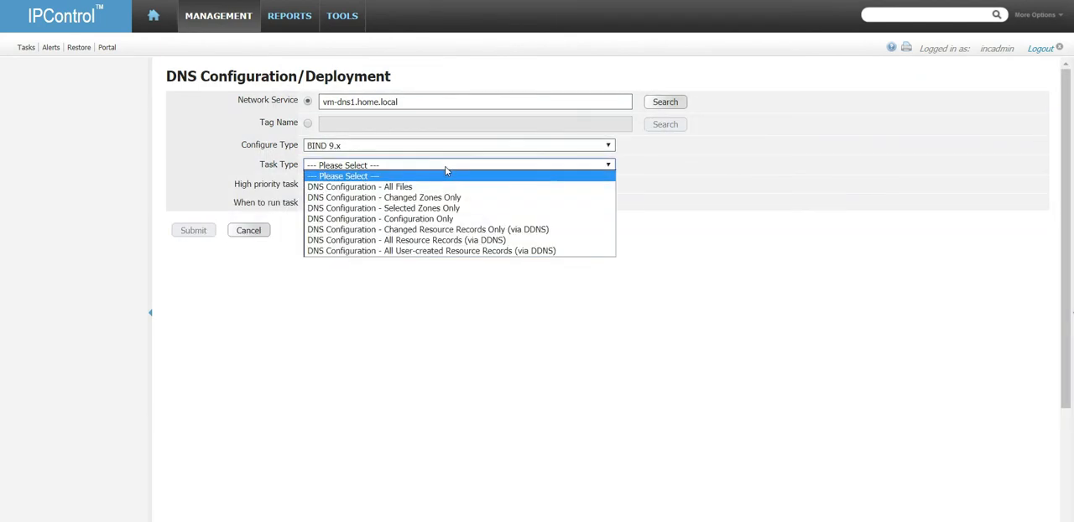
pyautogui.click(450, 219)
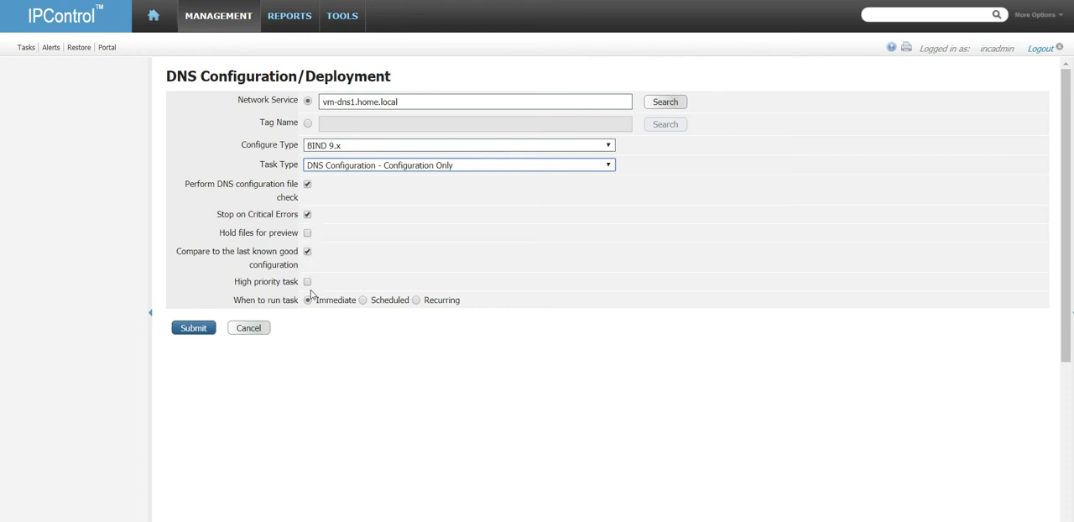
# Step: View the scheduled and recurring run options, and submit the deployment task for immediate execution
pyautogui.click(363, 300)
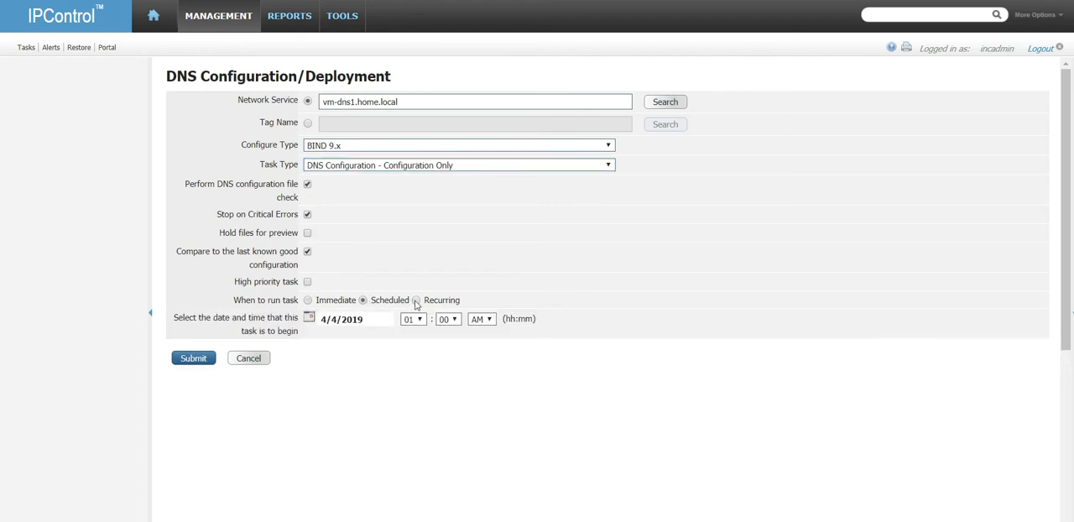
pyautogui.click(416, 301)
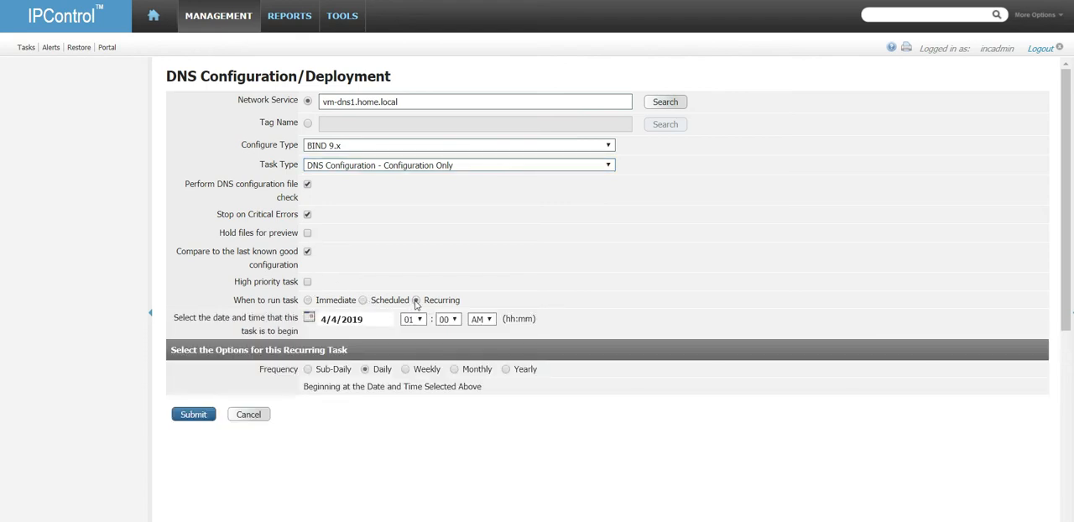
pyautogui.click(308, 300)
pyautogui.click(205, 331)
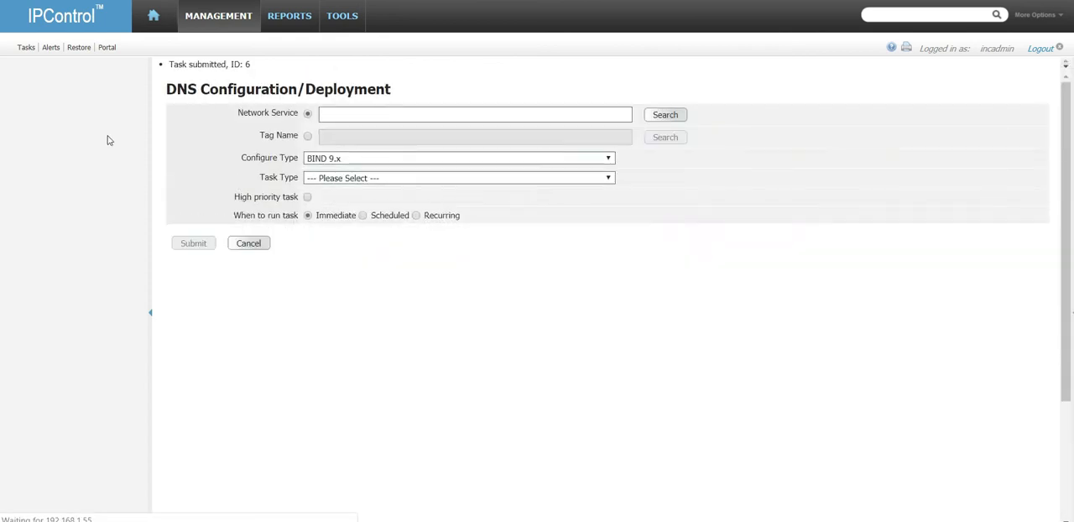
# Step: Open the task list, set its automatic refresh to 60 seconds and refresh the task statuses manually
pyautogui.click(26, 48)
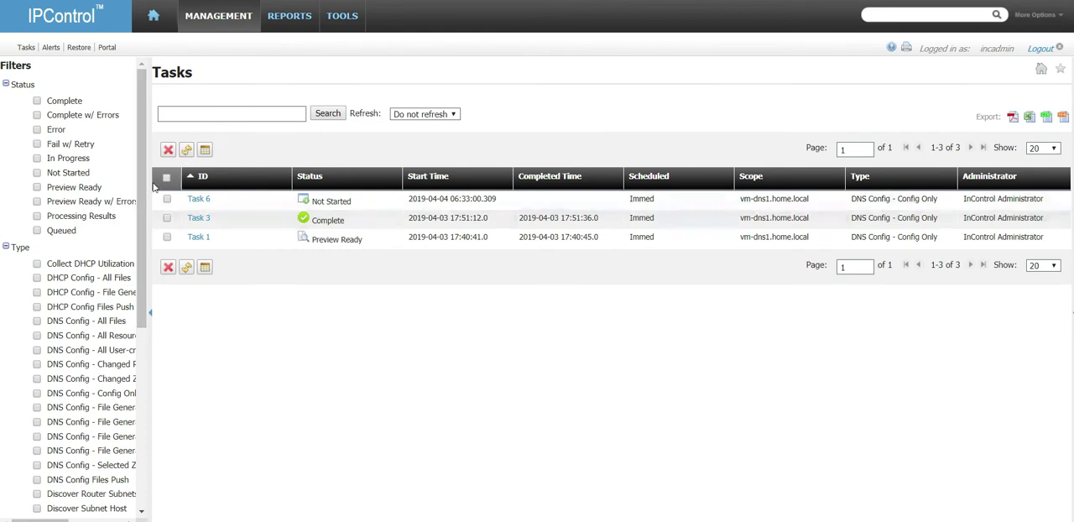
pyautogui.click(453, 115)
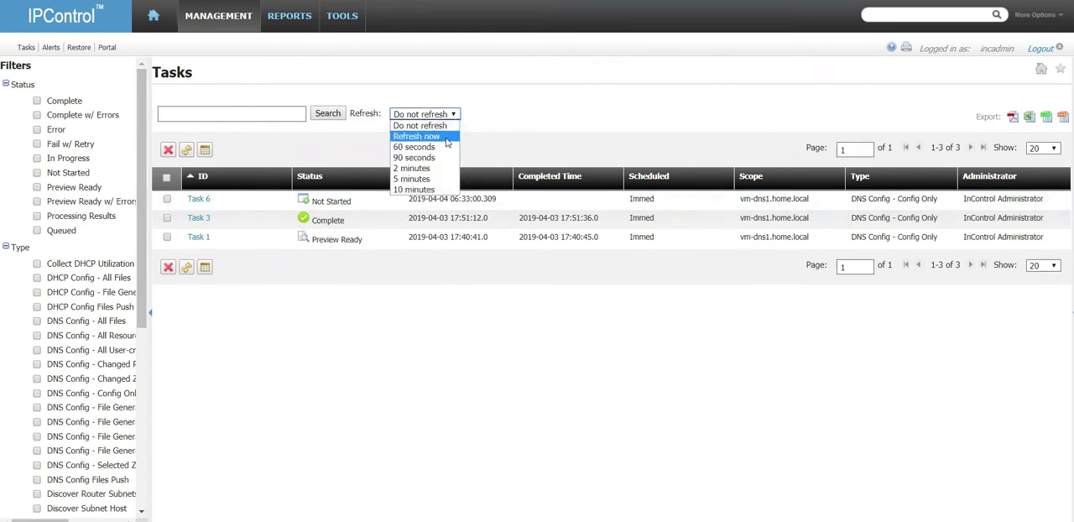
pyautogui.click(454, 132)
pyautogui.click(452, 115)
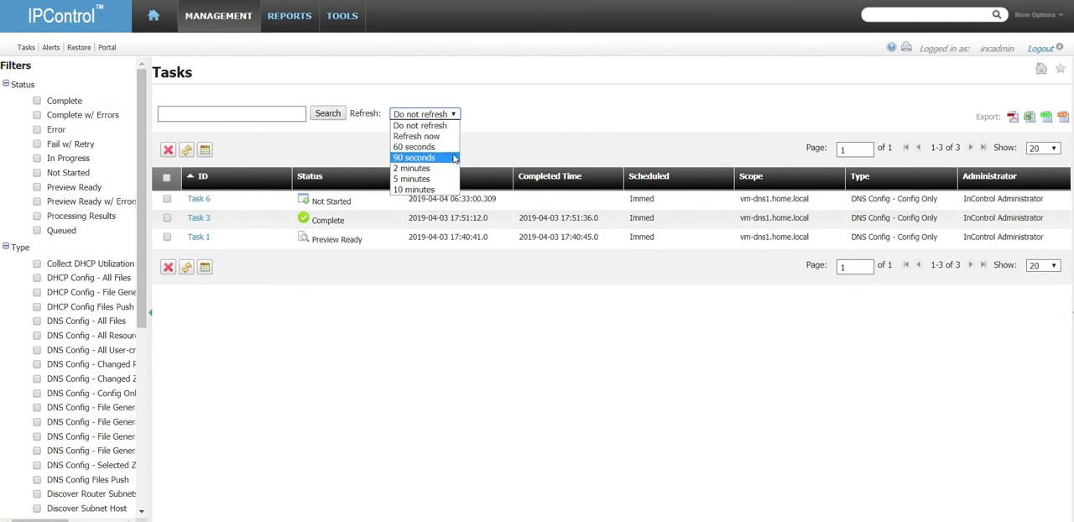
pyautogui.click(424, 156)
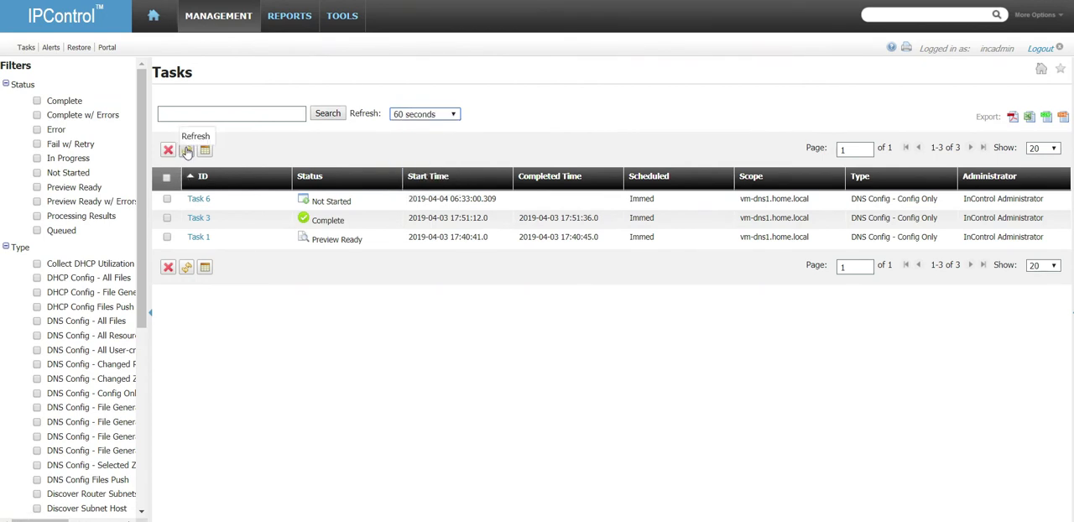
pyautogui.click(186, 150)
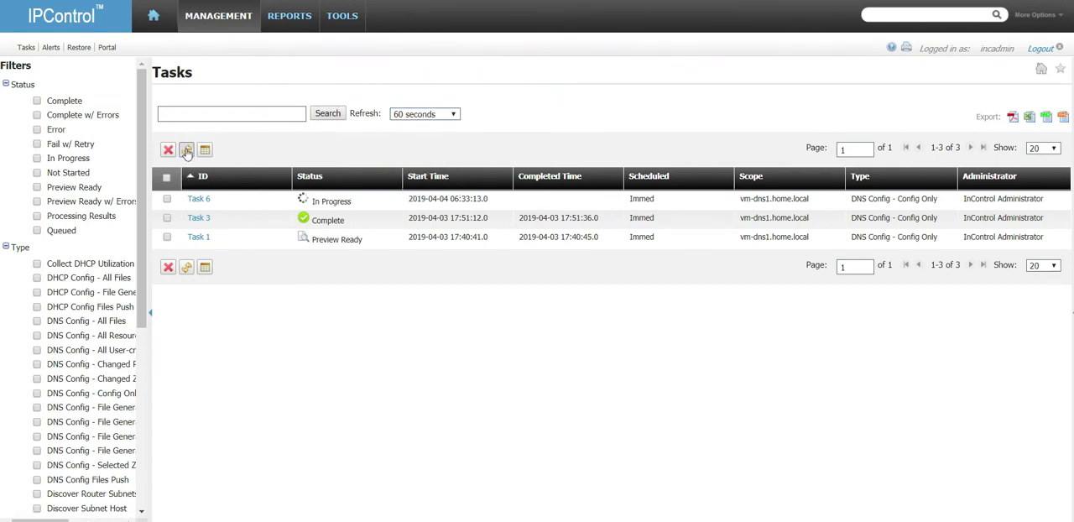
# Step: Check the new deployment task's details, refreshing its child task statuses, and return to the task list
pyautogui.click(199, 201)
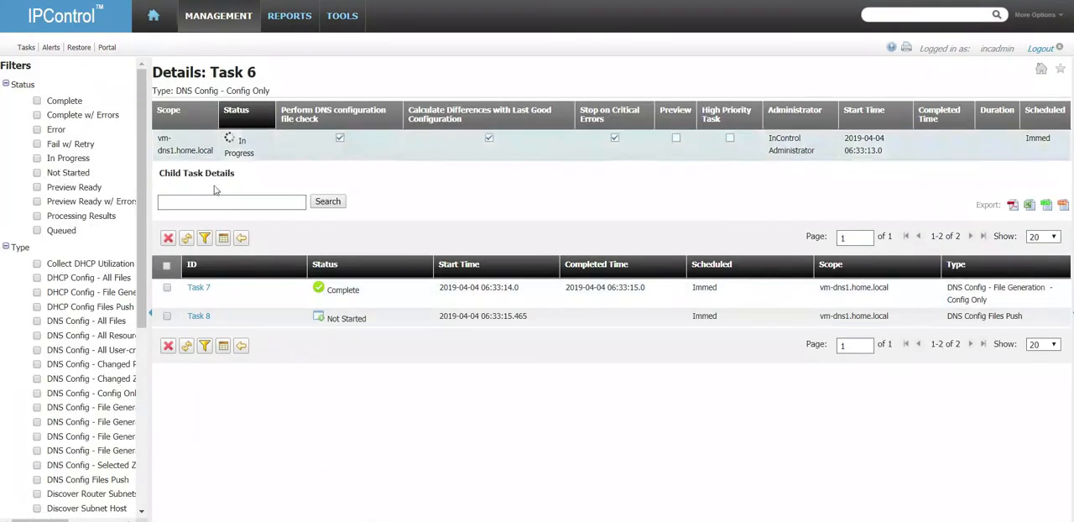
pyautogui.click(187, 348)
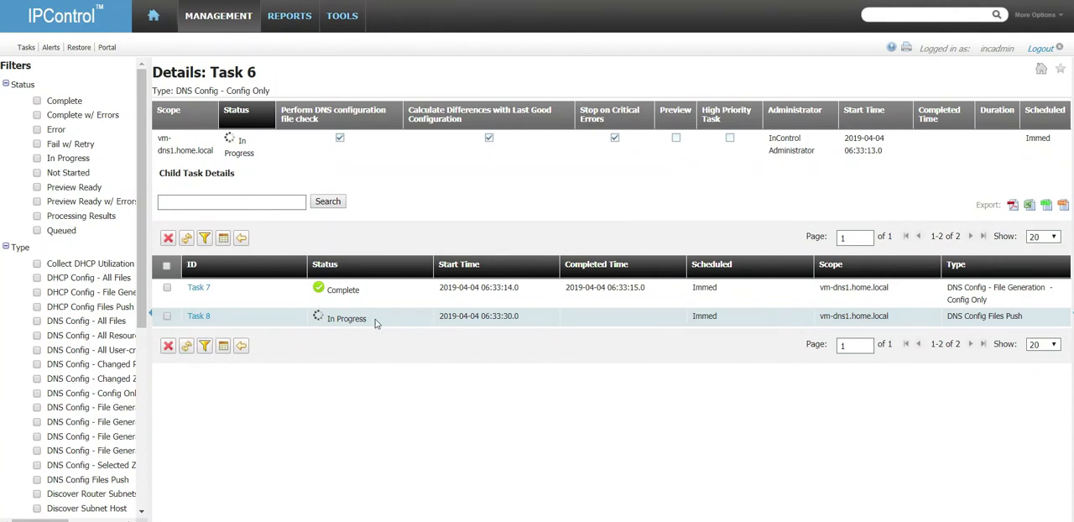
pyautogui.click(187, 350)
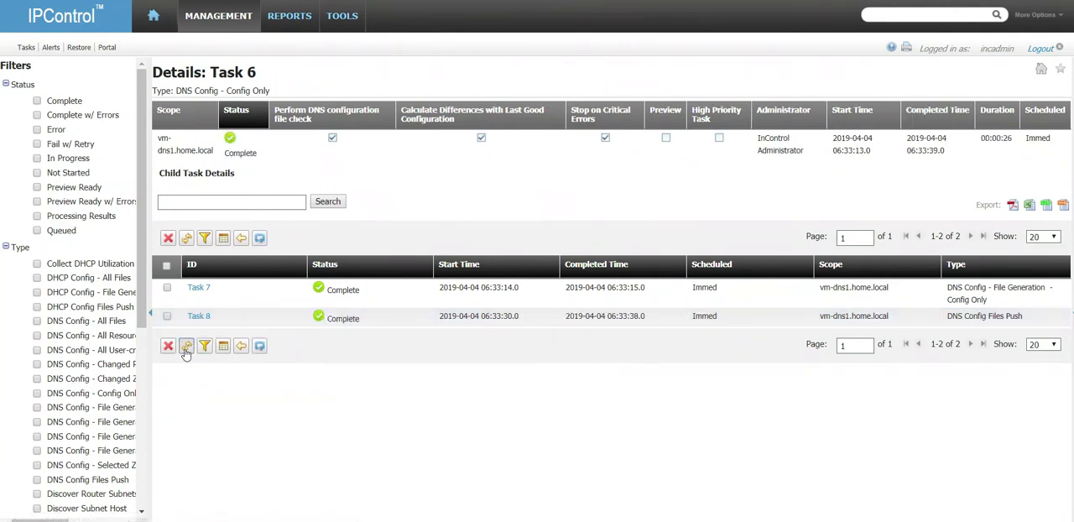
pyautogui.click(259, 347)
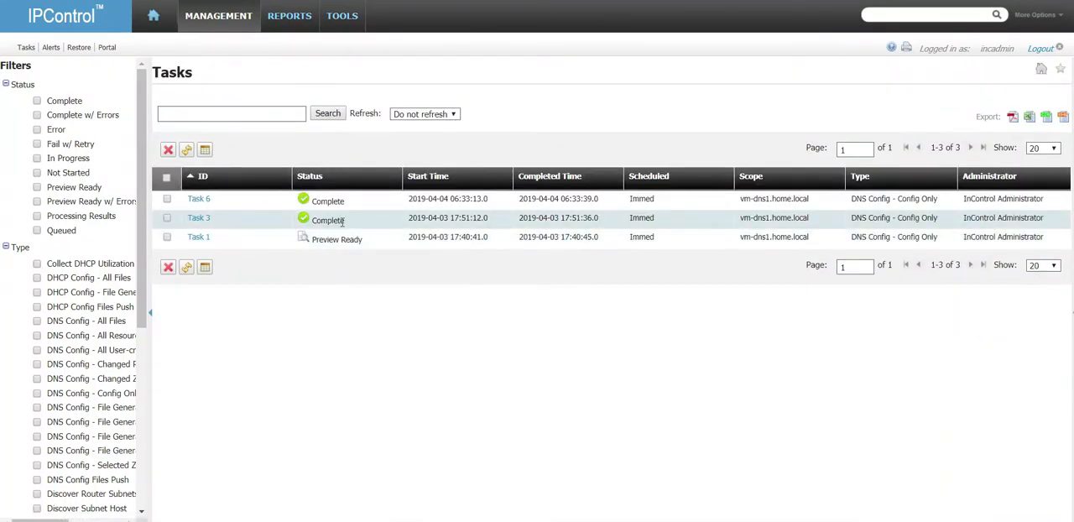